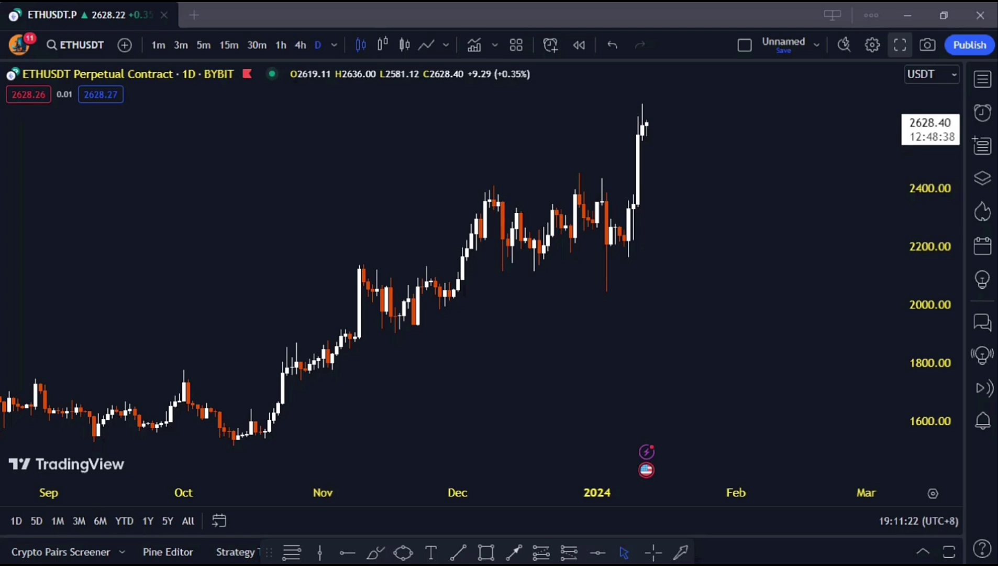
# - Try adding favorite indicators from the indicator search, dismiss the upgrade prompt, and close the list
pyautogui.press('/')
pyautogui.click(422, 340)
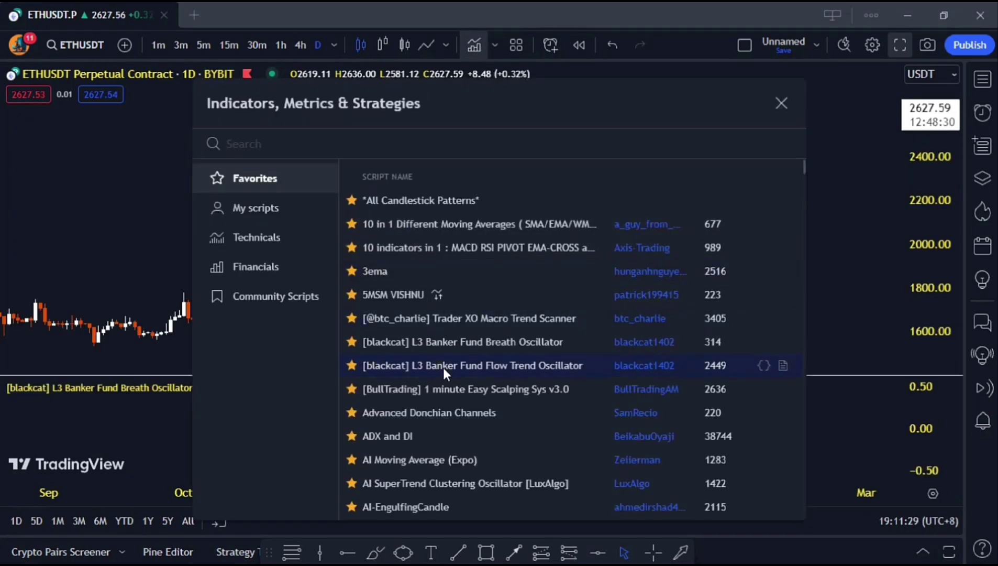
pyautogui.click(439, 324)
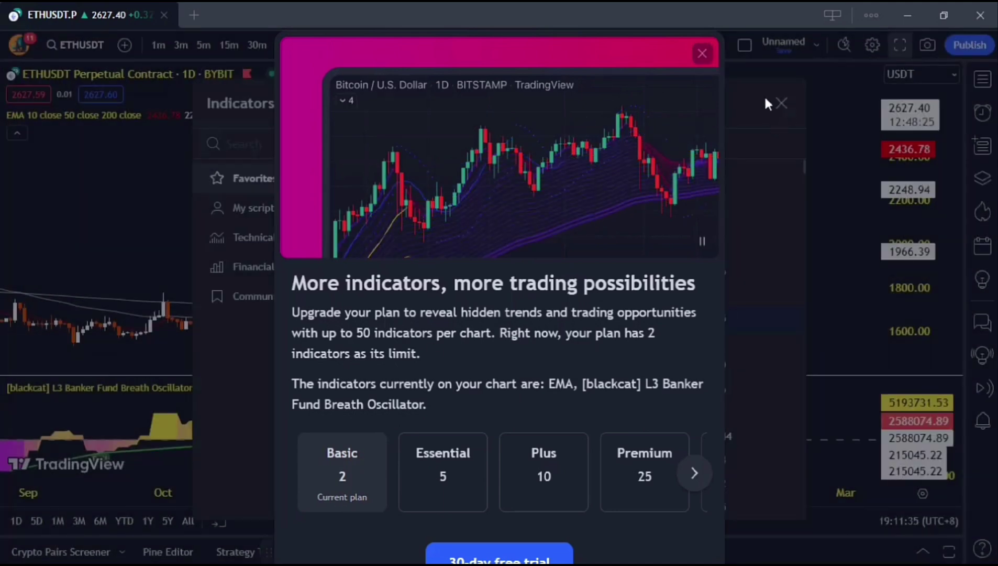
pyautogui.click(708, 54)
pyautogui.click(781, 104)
# - Remove all indicators from the ETHUSDT chart, leaving plain candles
pyautogui.rightClick(594, 209)
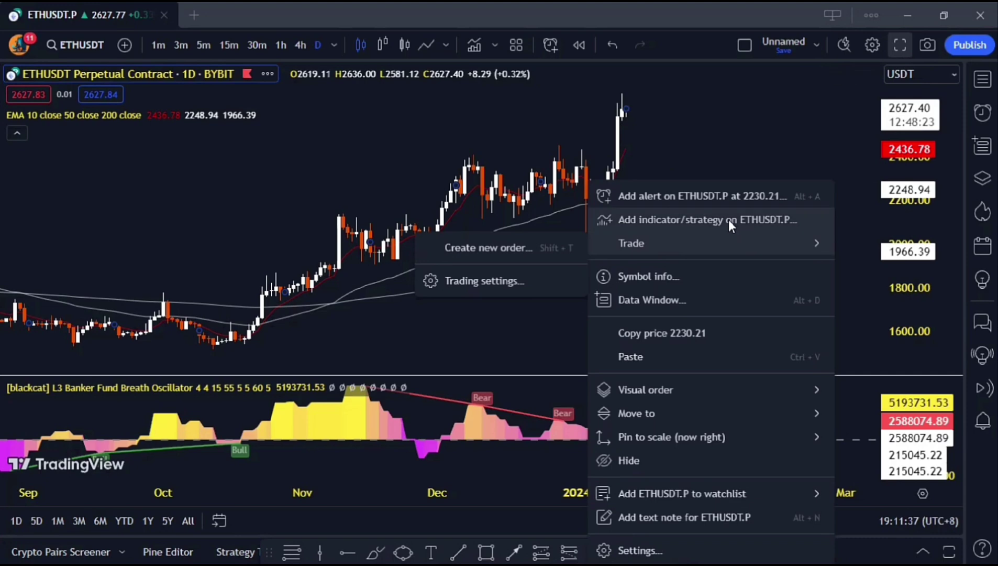
pyautogui.rightClick(742, 111)
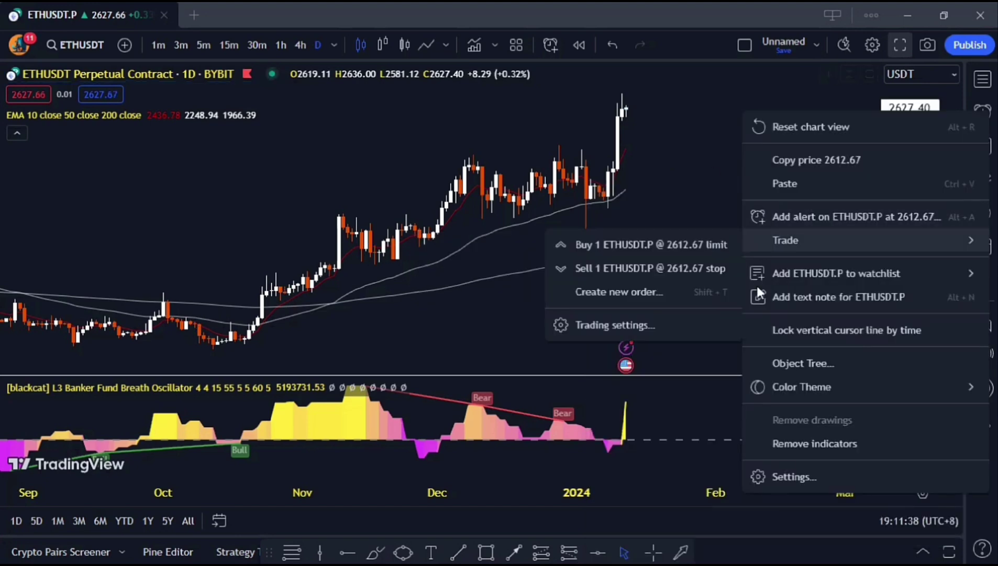
pyautogui.click(806, 442)
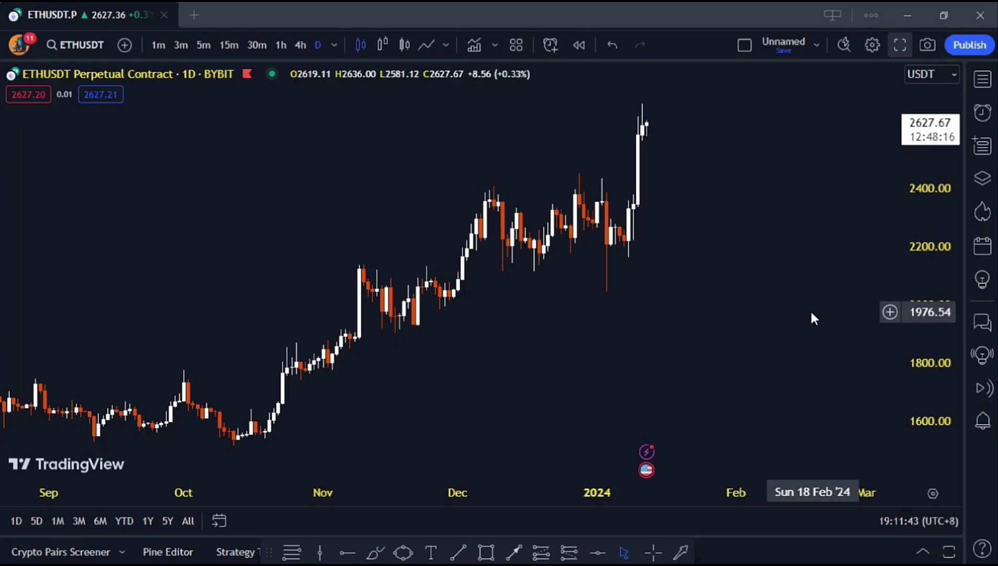
# - Zoom out so candles from July show, then search indicators for 'diy custom'
pyautogui.scroll(-1, 813, 320)
pyautogui.moveTo(778, 345); pyautogui.dragTo(808, 344)
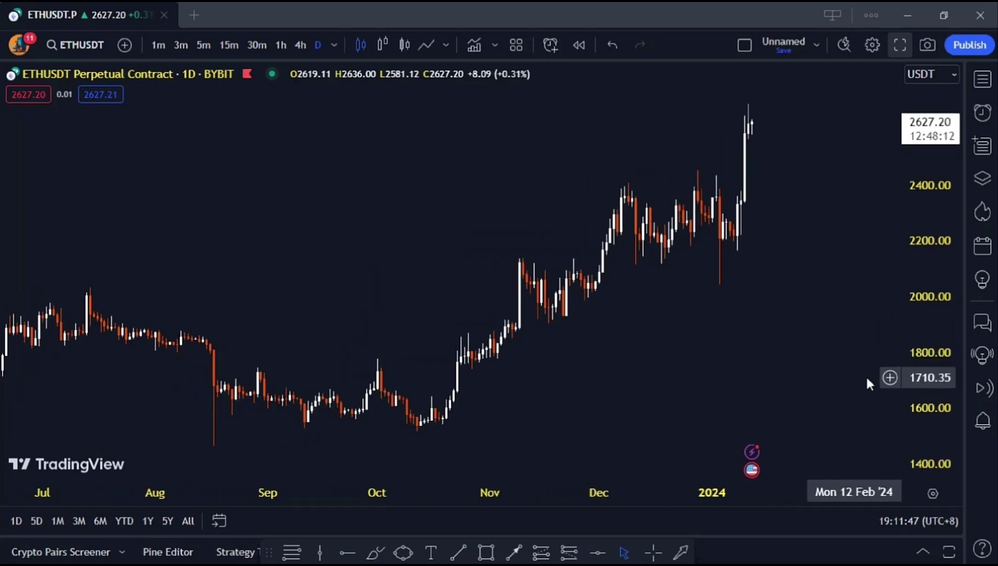
pyautogui.click(472, 50)
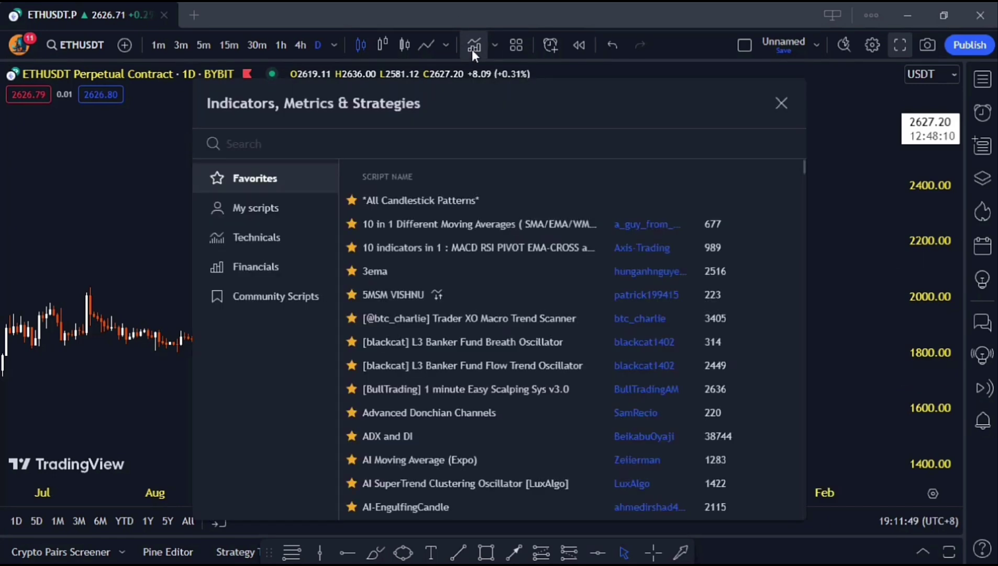
pyautogui.write('diy cu')
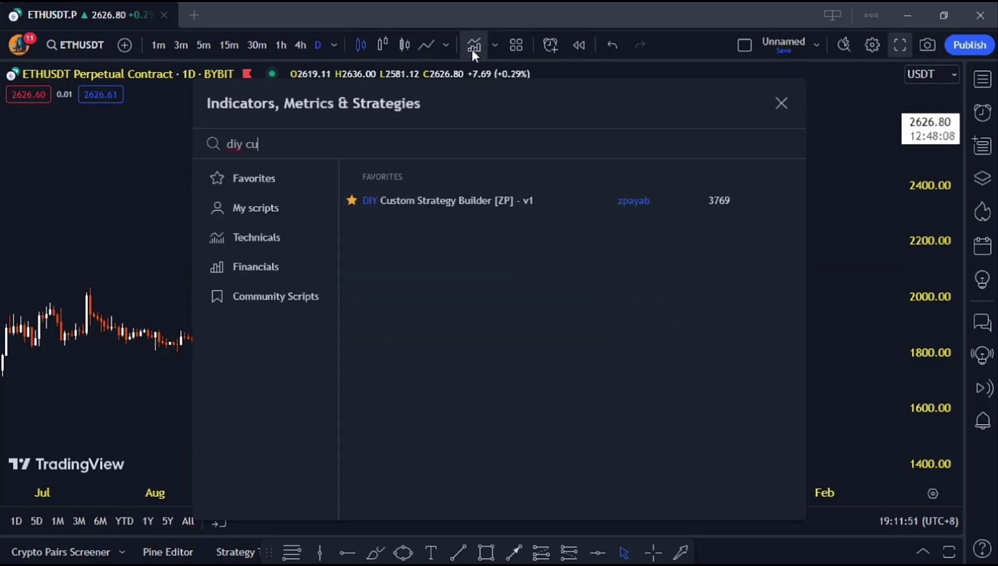
pyautogui.write('stom')
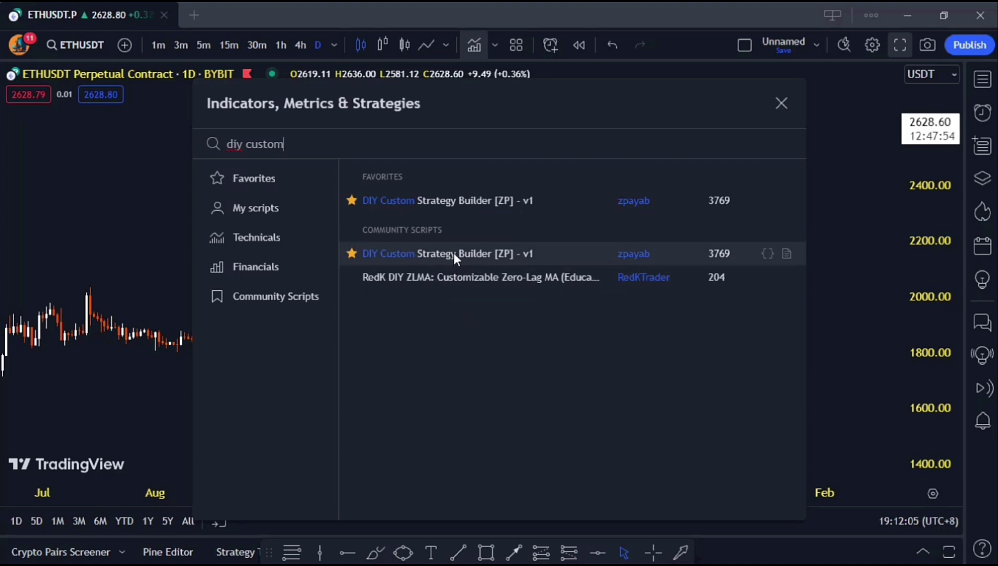
# - Add DIY Custom Strategy Builder [ZP] - v1 to a full-screen chart and open its settings
pyautogui.click(471, 253)
pyautogui.click(782, 104)
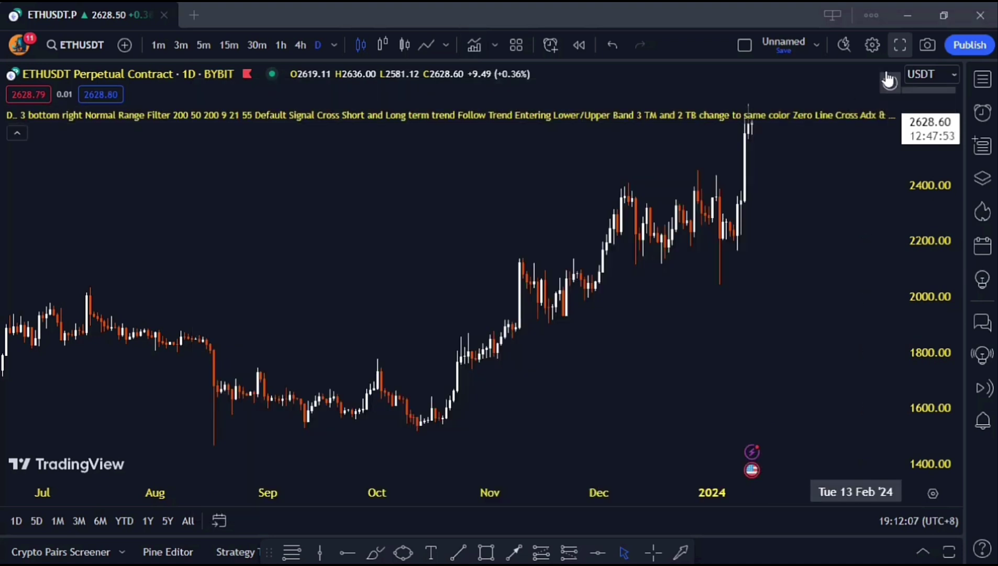
pyautogui.click(899, 45)
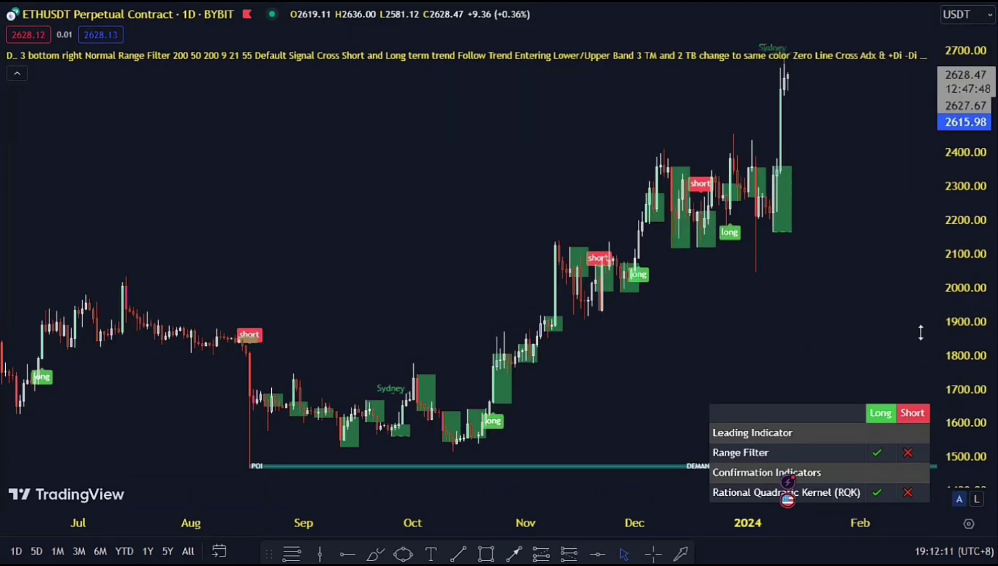
pyautogui.click(17, 74)
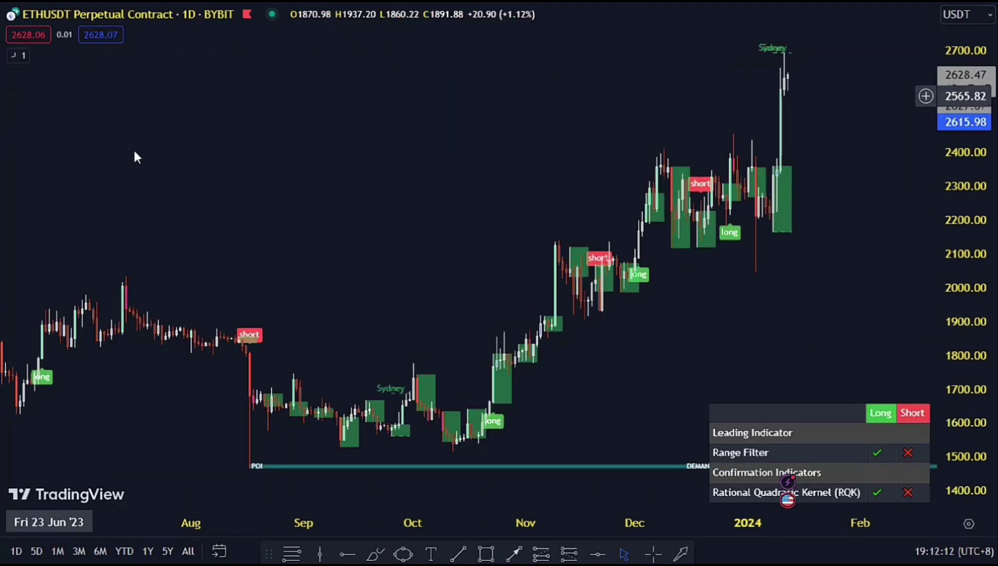
pyautogui.doubleClick(415, 399)
pyautogui.moveTo(463, 39); pyautogui.dragTo(328, 40)
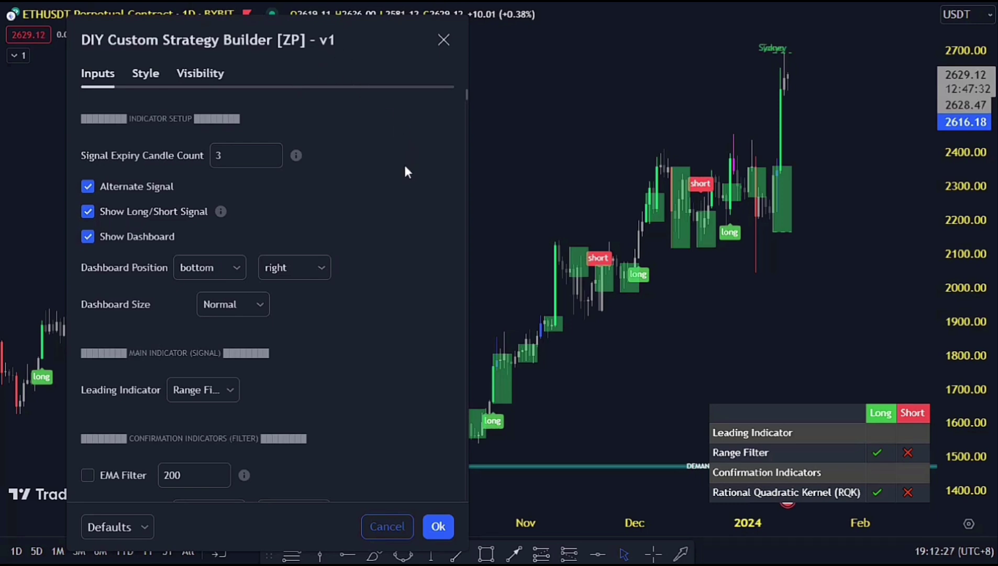
# - Change the strategy builder's Leading Indicator from Range Filter to Supertrend
pyautogui.scroll(-2, 405, 167)
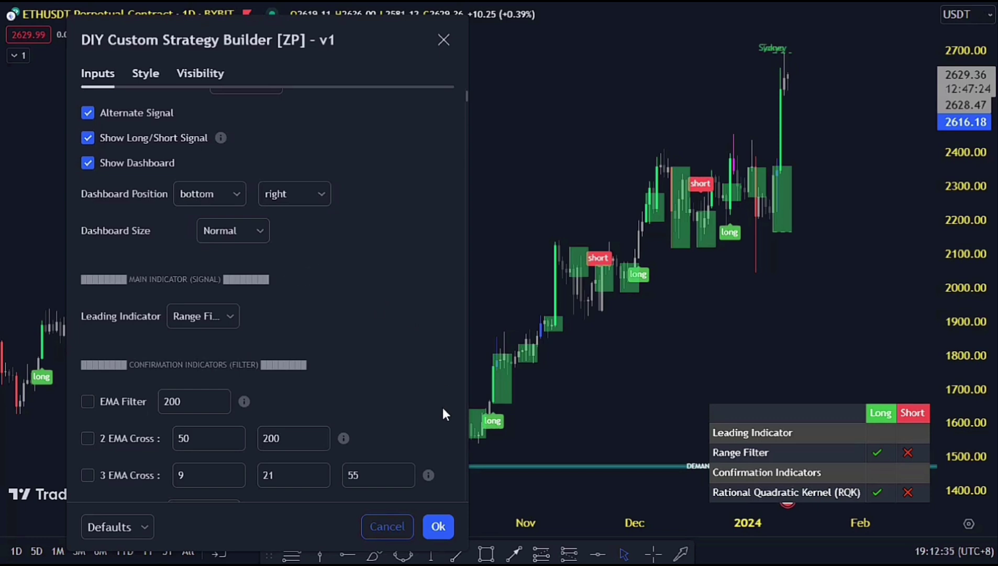
pyautogui.click(231, 320)
pyautogui.scroll(-1, 252, 264)
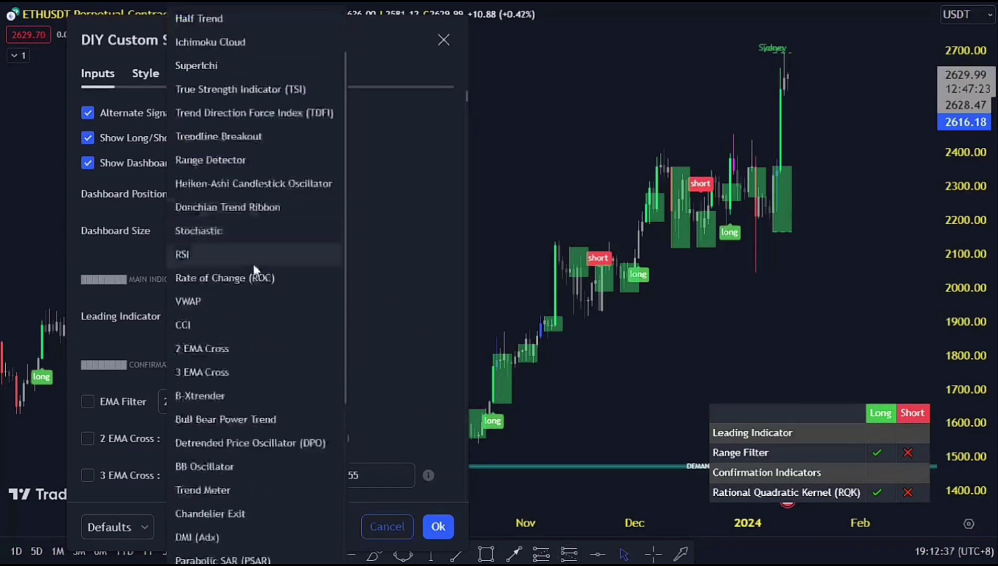
pyautogui.scroll(1, 254, 279)
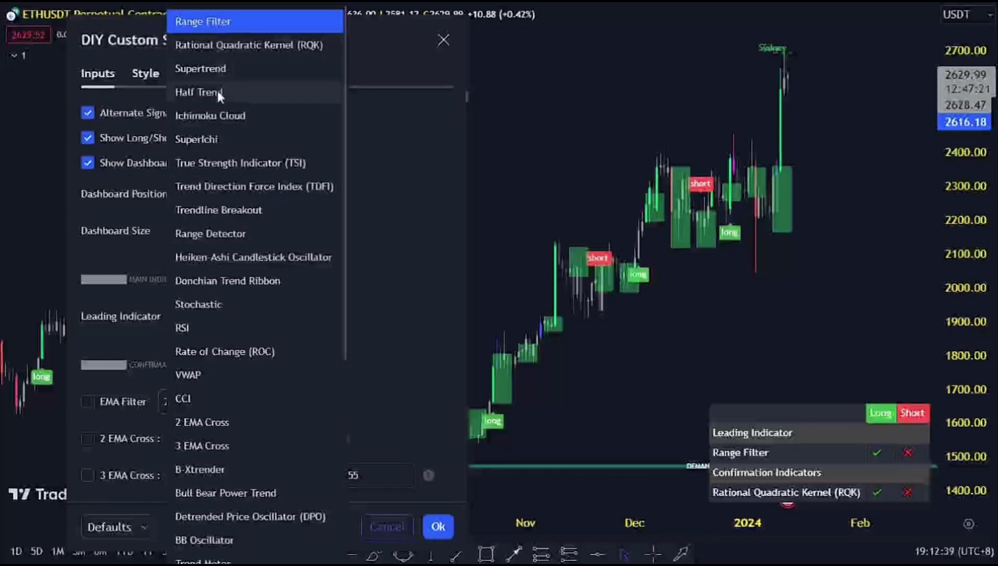
pyautogui.click(237, 68)
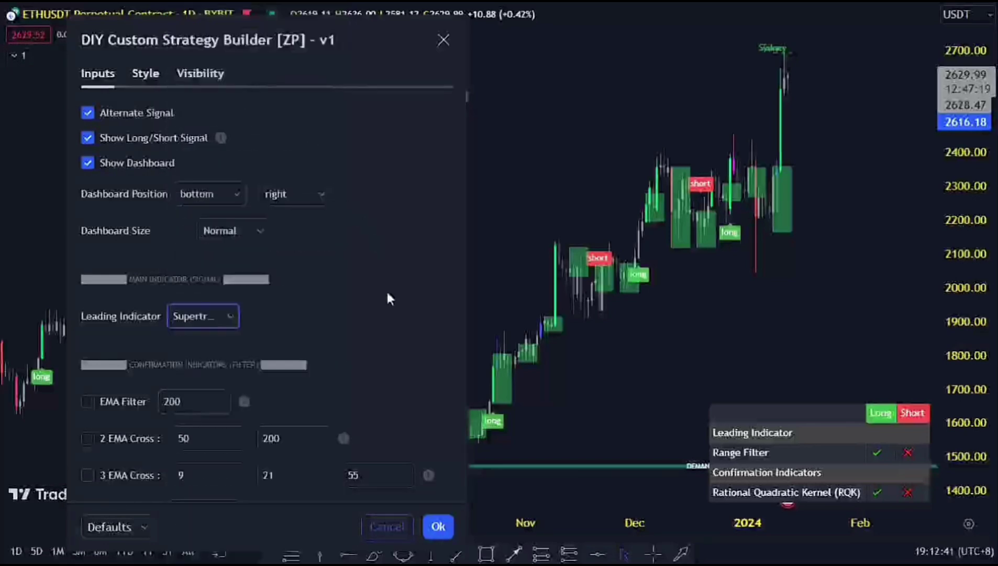
pyautogui.scroll(-3, 395, 321)
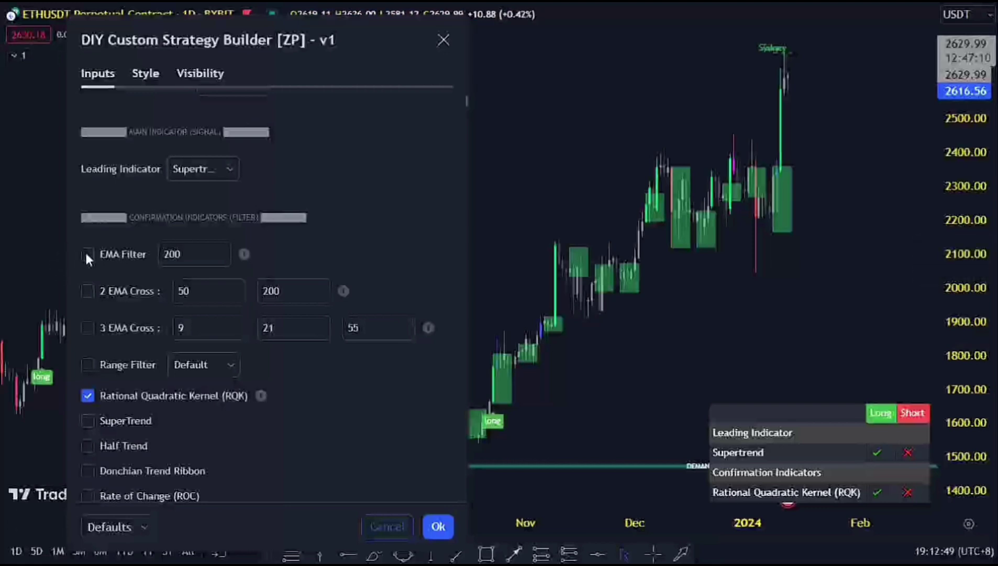
# - Enable the EMA Filter with a length of 50
pyautogui.click(148, 254)
pyautogui.click(159, 255)
pyautogui.write('50')
pyautogui.click(387, 242)
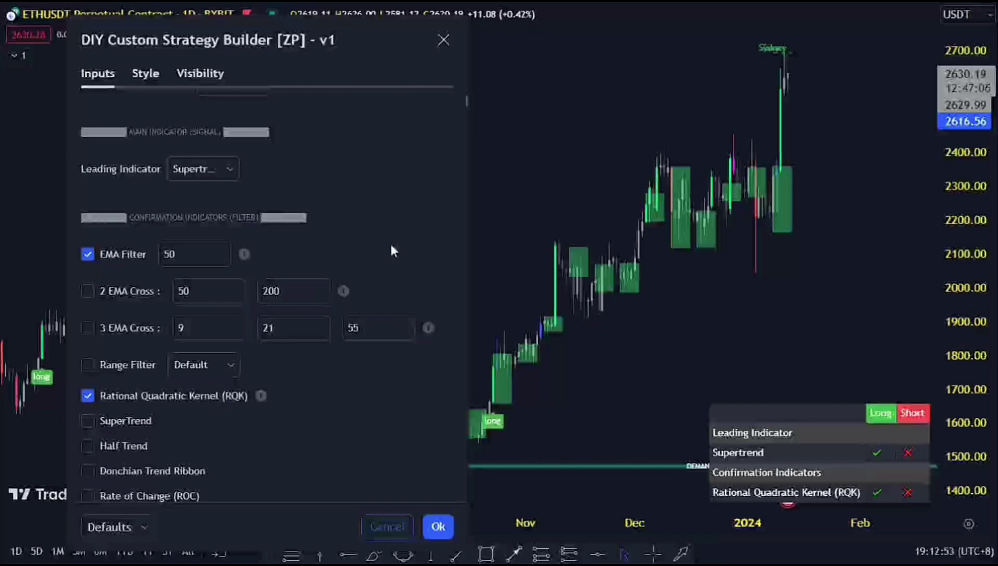
# - In the Switch Board, enable EMA, Supply/Demand Zone, Supertrend and VWAP; disable PVSRA and Market Sessions
pyautogui.scroll(-10, 394, 247)
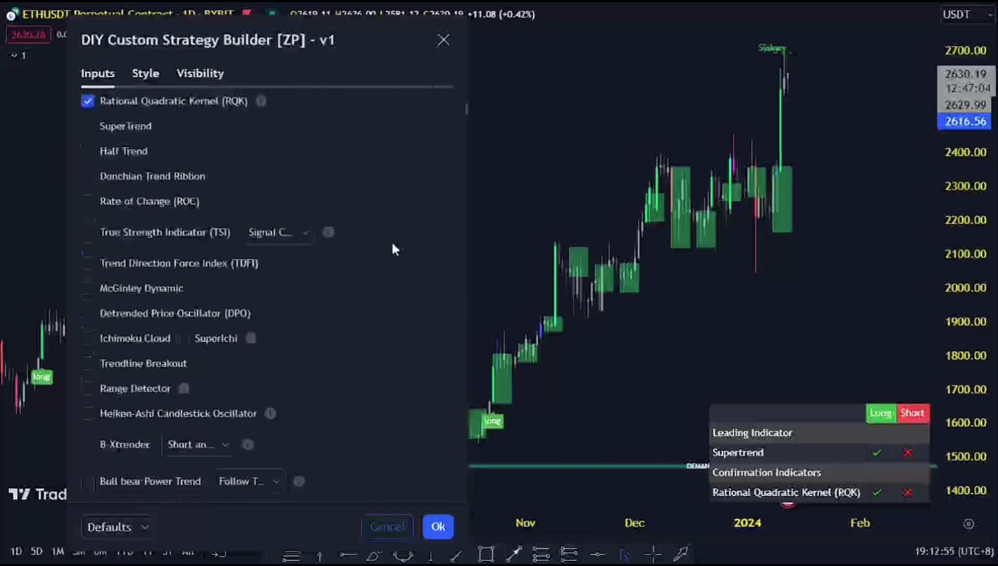
pyautogui.scroll(-12, 394, 248)
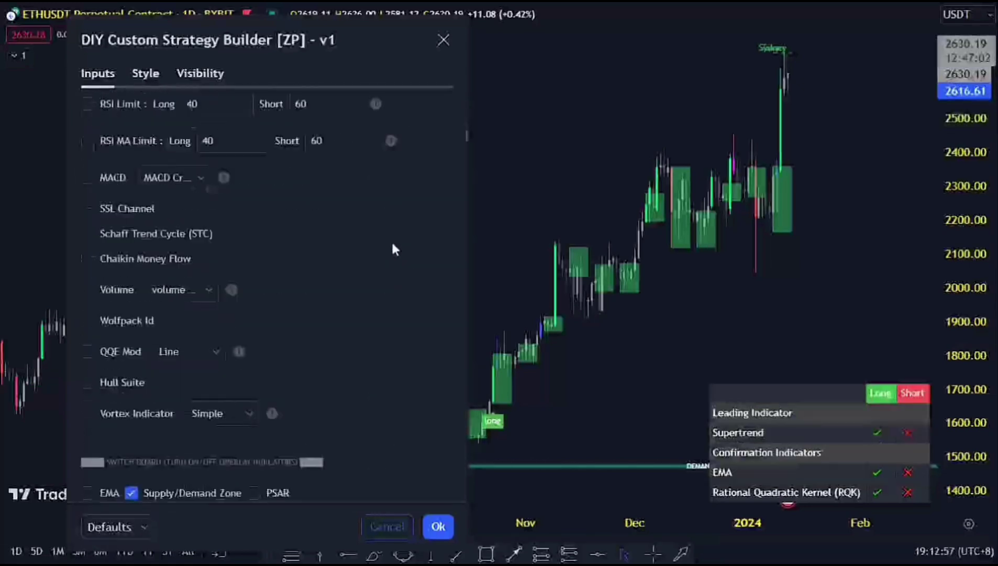
pyautogui.scroll(-3, 393, 244)
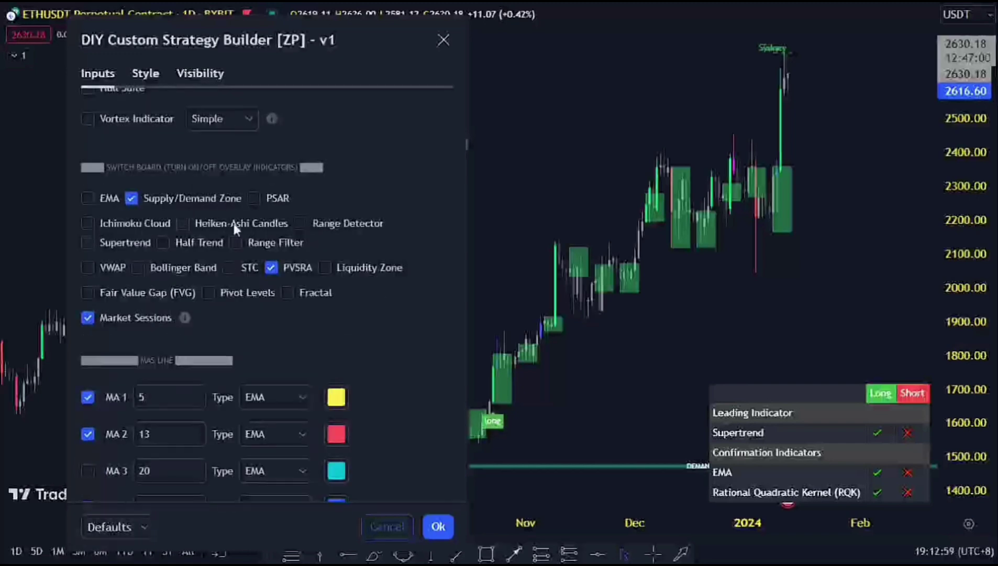
pyautogui.click(131, 198)
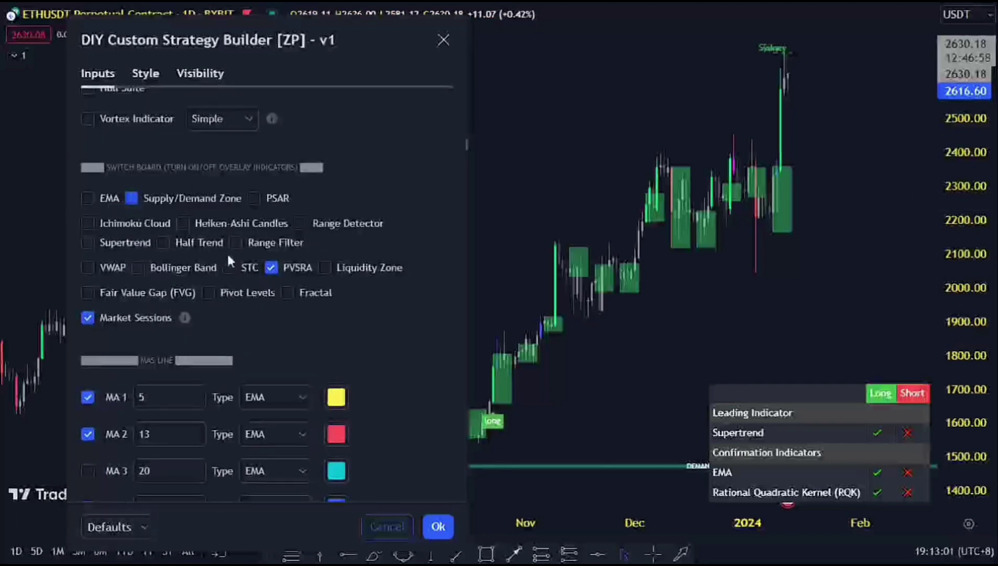
pyautogui.click(271, 268)
pyautogui.click(98, 318)
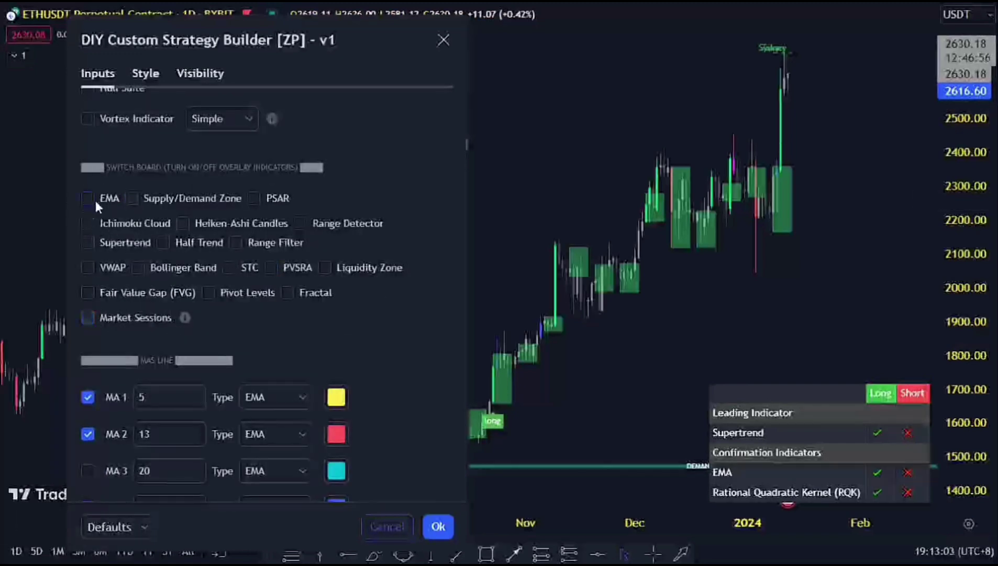
pyautogui.click(95, 198)
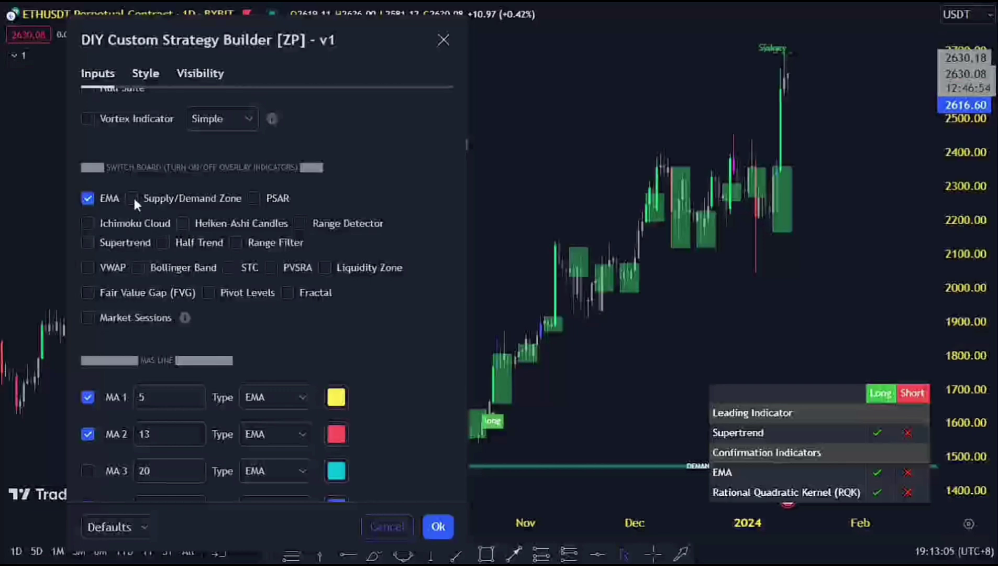
pyautogui.click(87, 242)
pyautogui.scroll(-1, 148, 215)
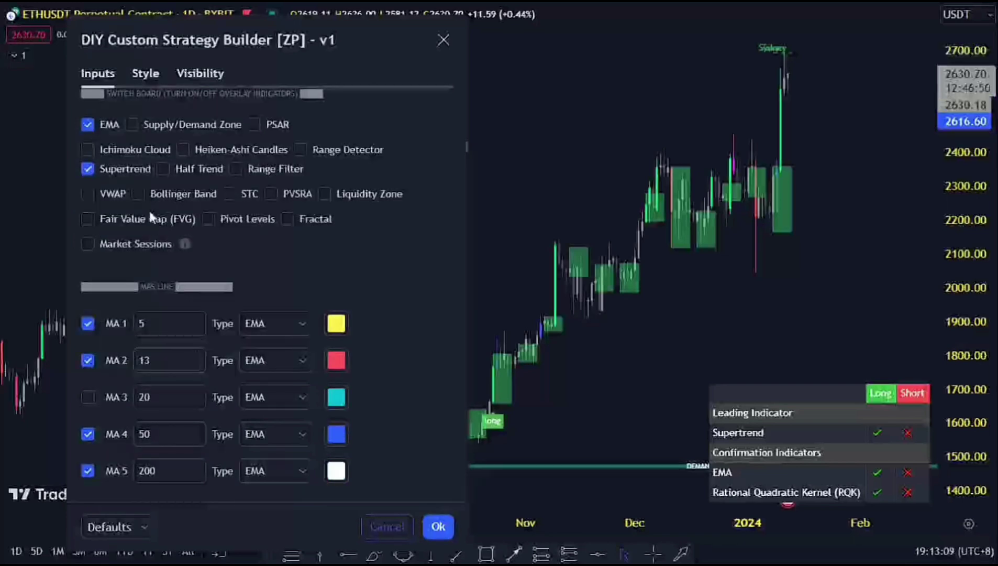
pyautogui.scroll(1, 148, 211)
pyautogui.click(132, 198)
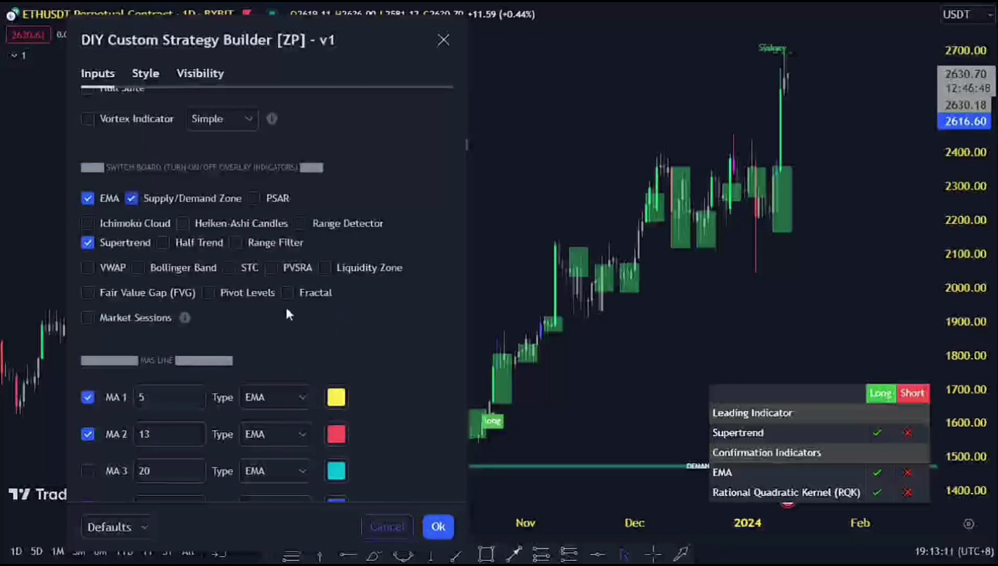
pyautogui.click(115, 269)
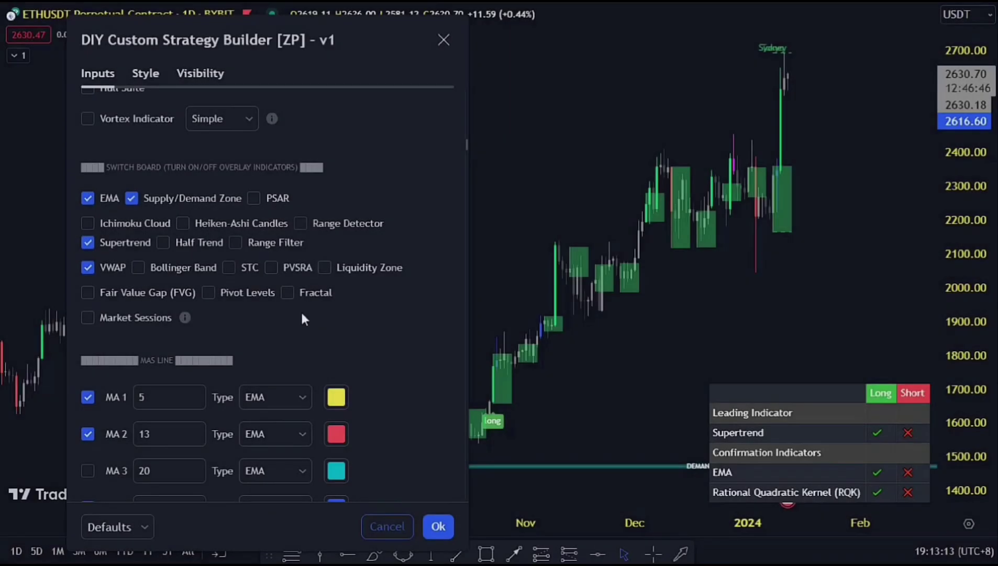
# - Untick MA 1 (5) and MA 2 (13), keeping only the 50 and 200 EMAs
pyautogui.scroll(-5, 300, 314)
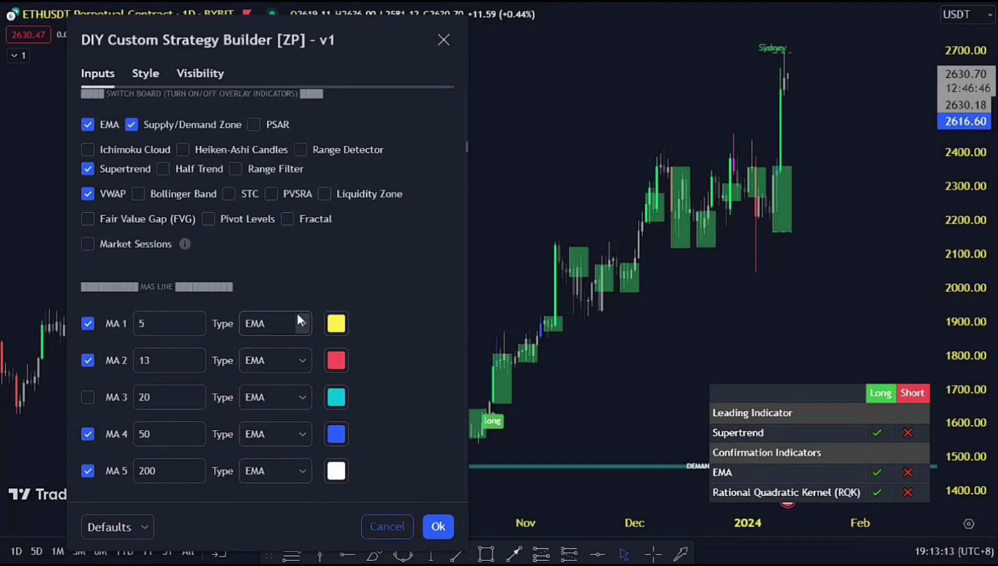
pyautogui.click(87, 176)
pyautogui.click(88, 212)
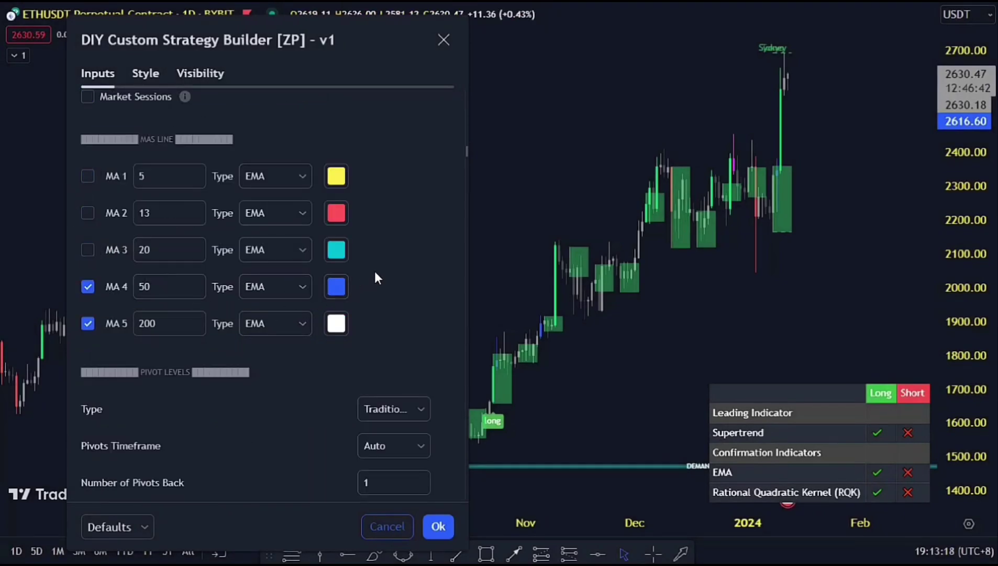
pyautogui.scroll(3, 374, 271)
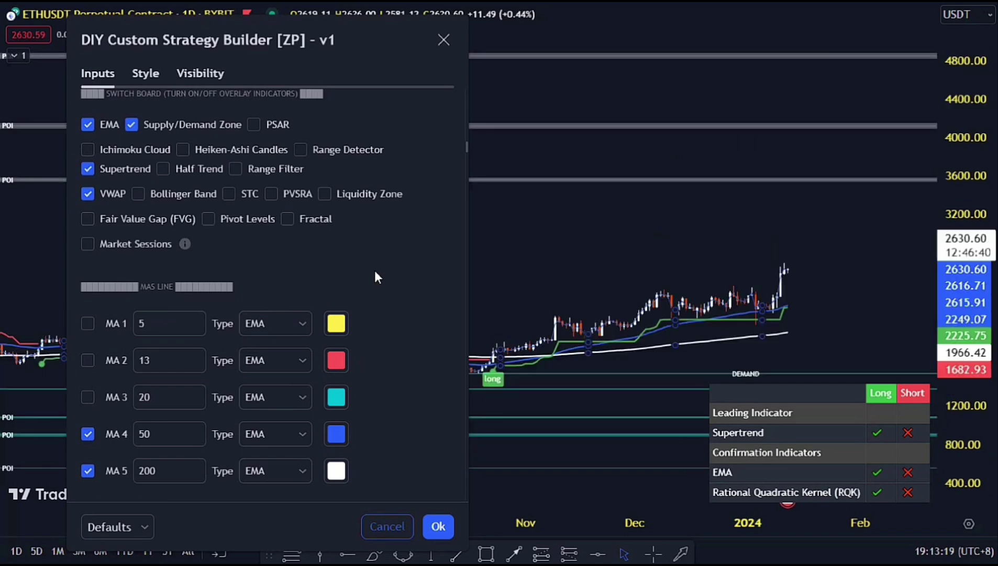
pyautogui.click(134, 122)
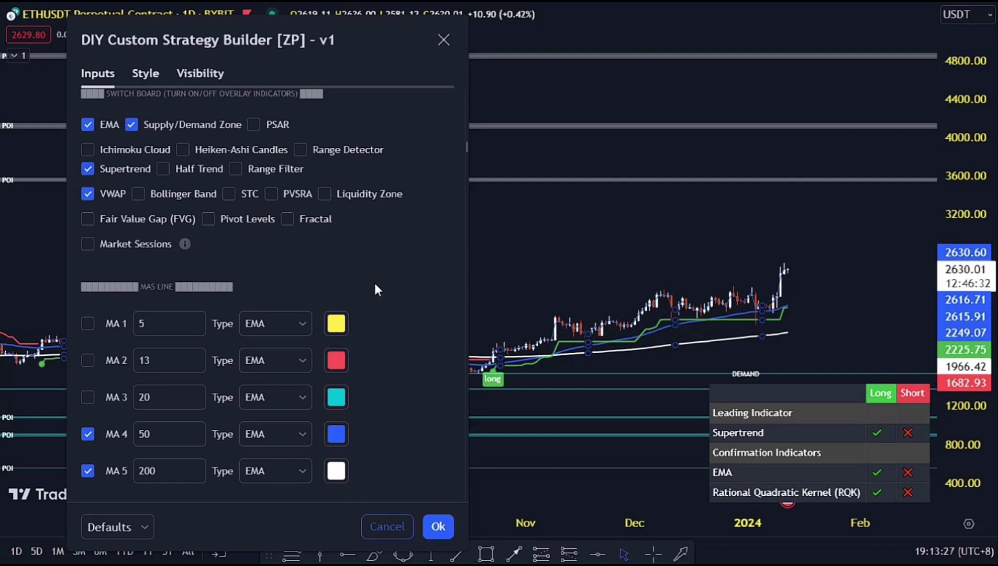
# - Apply the strategy settings with Ok and pan the chart forward through April
pyautogui.click(446, 531)
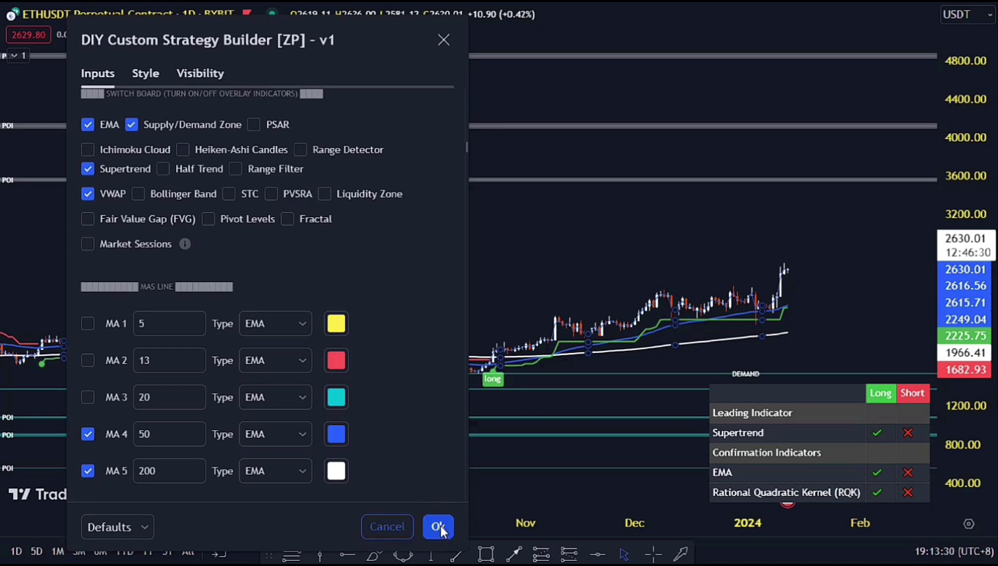
pyautogui.moveTo(549, 233); pyautogui.dragTo(356, 218)
pyautogui.scroll(2, 377, 241)
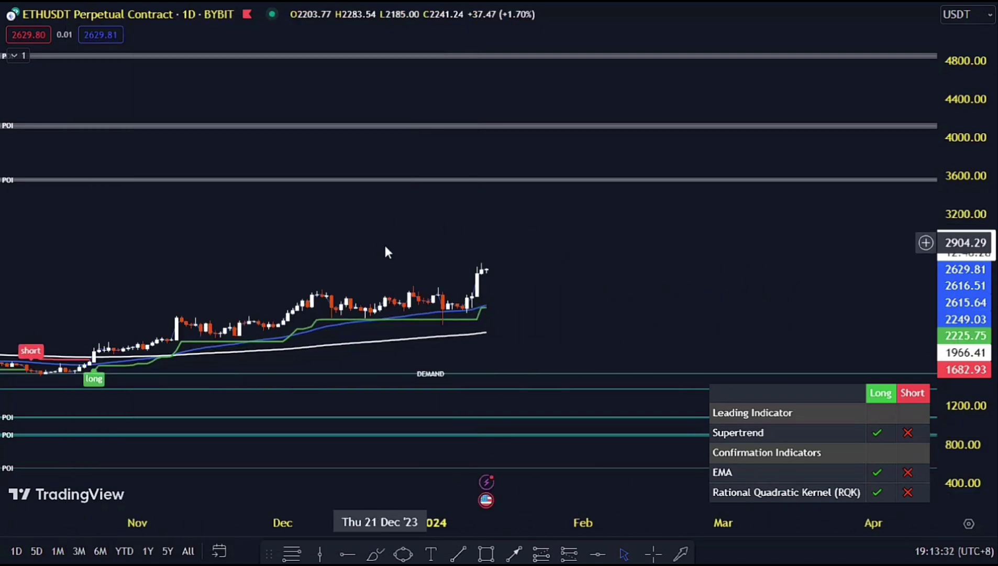